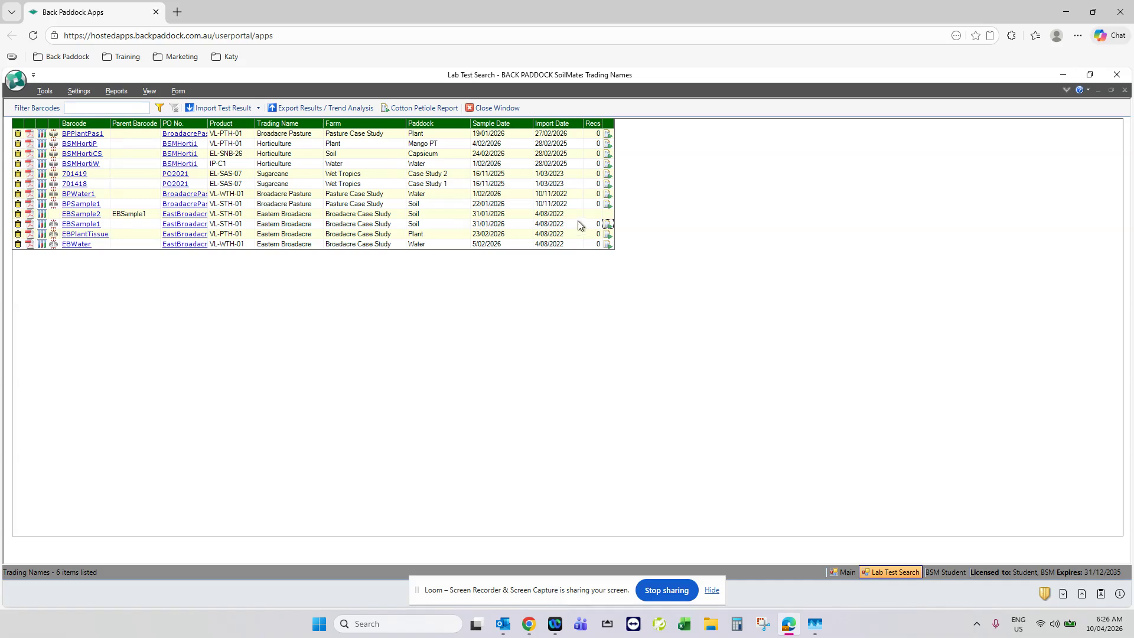
Step: Name the EBSample1 recommendation asdfasdf, with Medium Clay as the soil texture, and continue to the evaluation selection
{"action": "left_click", "coordinate": [417, 240]}
{"action": "type", "text": "asdfasdf"}
{"action": "left_click_drag", "start_coordinate": [407, 177], "coordinate": [475, 159]}
{"action": "left_click", "coordinate": [415, 348]}
{"action": "left_click", "coordinate": [447, 453]}
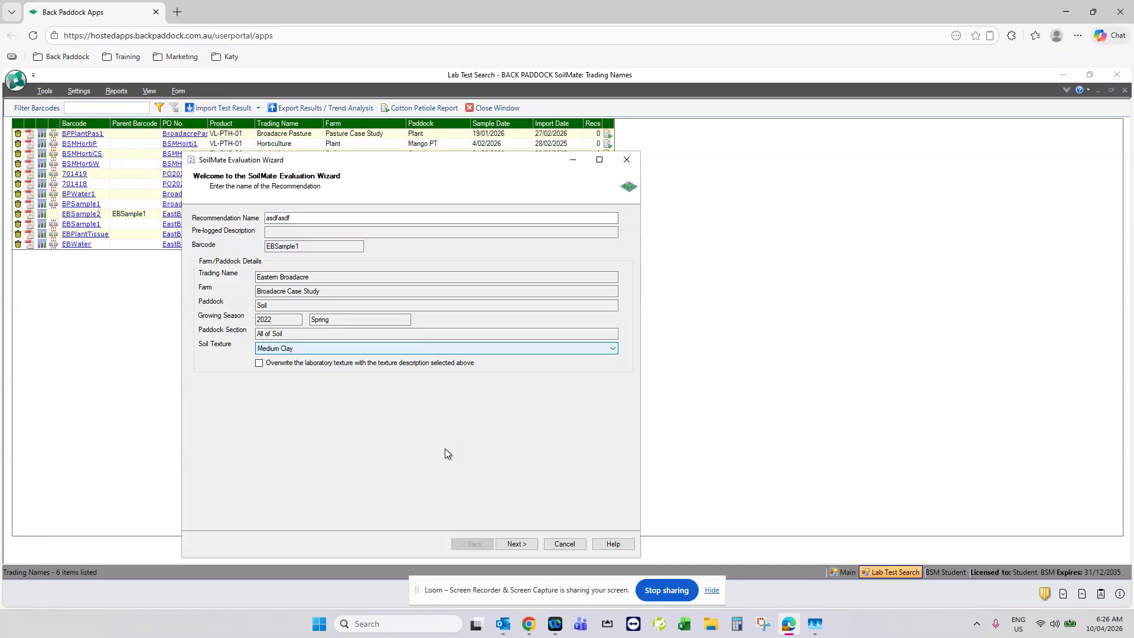
{"action": "left_click", "coordinate": [527, 544]}
Step: Set the evaluation location to Darlington Point NSW and the soil type to Red Brown Earth, and continue to the sample details
{"action": "left_click_drag", "start_coordinate": [462, 163], "coordinate": [501, 142]}
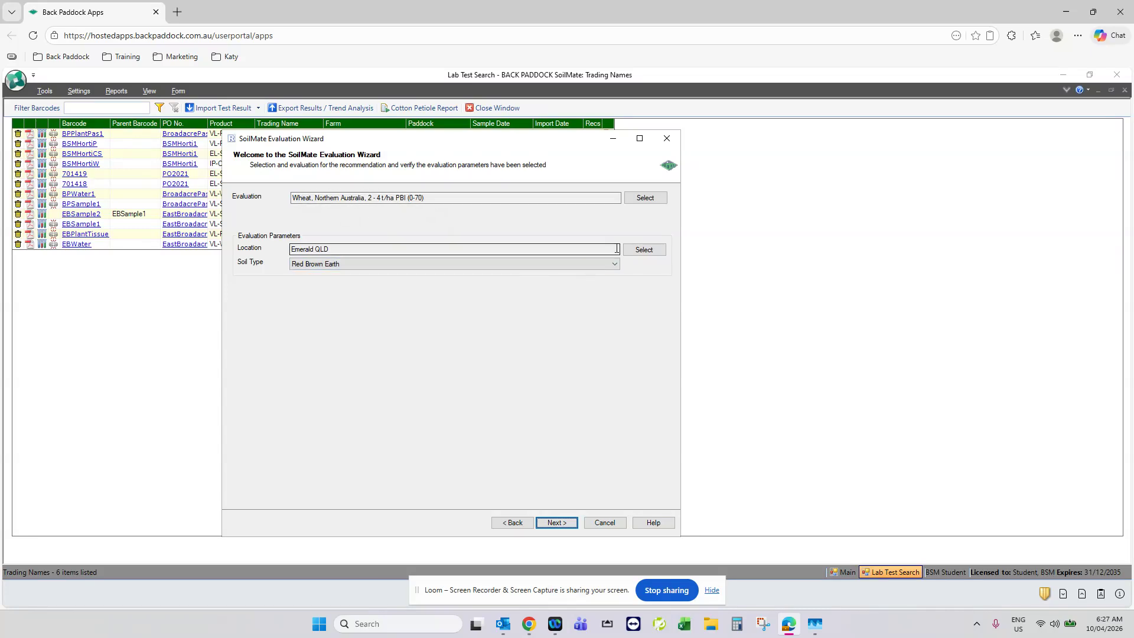
{"action": "left_click", "coordinate": [641, 250]}
{"action": "left_click", "coordinate": [166, 306]}
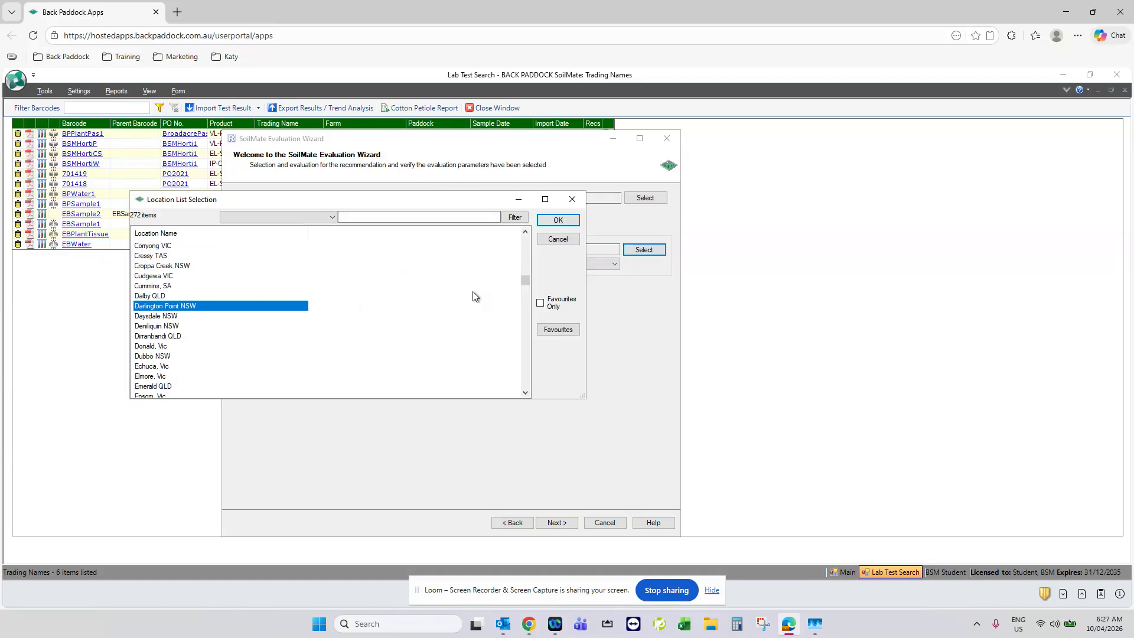
{"action": "left_click", "coordinate": [544, 219]}
{"action": "left_click", "coordinate": [388, 263]}
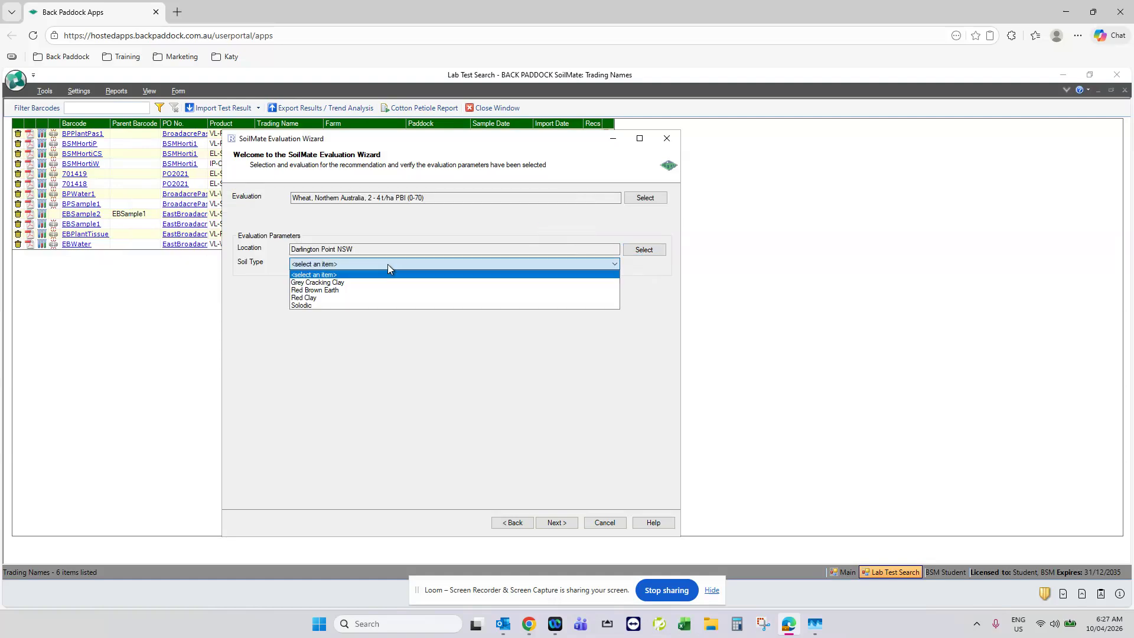
{"action": "left_click", "coordinate": [321, 292]}
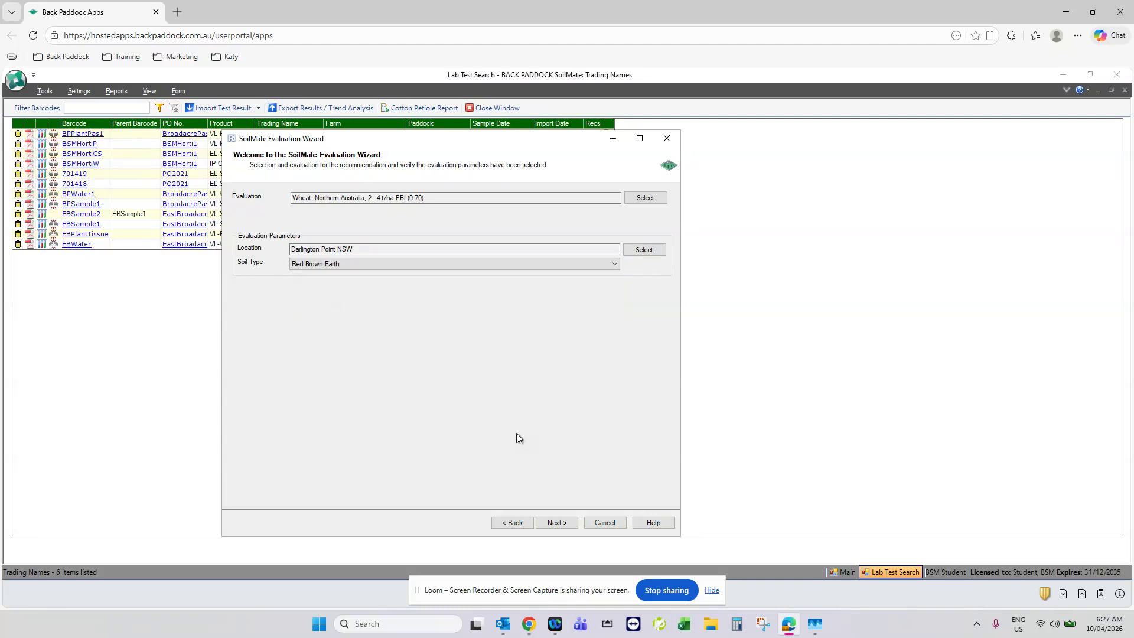
{"action": "left_click", "coordinate": [560, 524]}
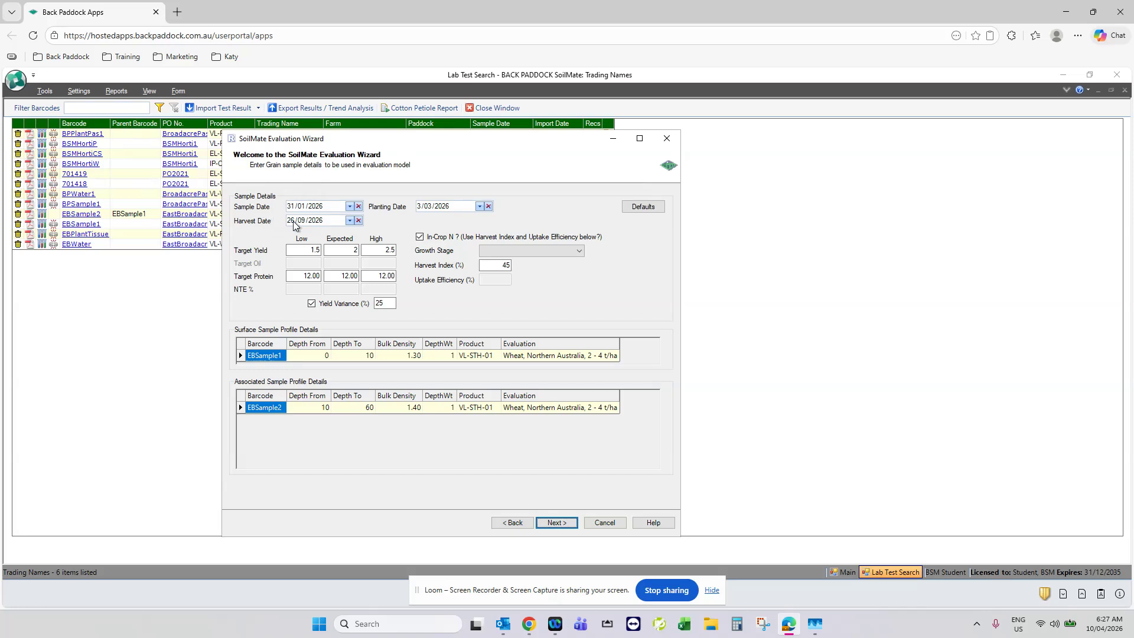
Step: Disable the yield variance and set the target yields to 2 low, 3 expected and 4 high
{"action": "left_click", "coordinate": [350, 207]}
{"action": "left_click", "coordinate": [351, 208]}
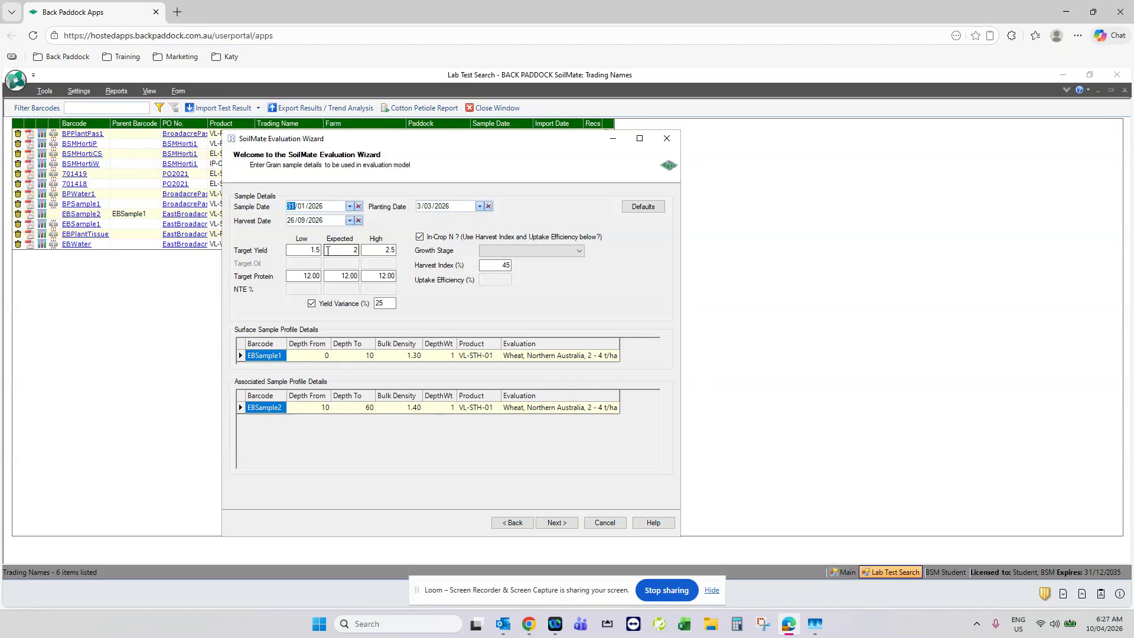
{"action": "left_click", "coordinate": [311, 304]}
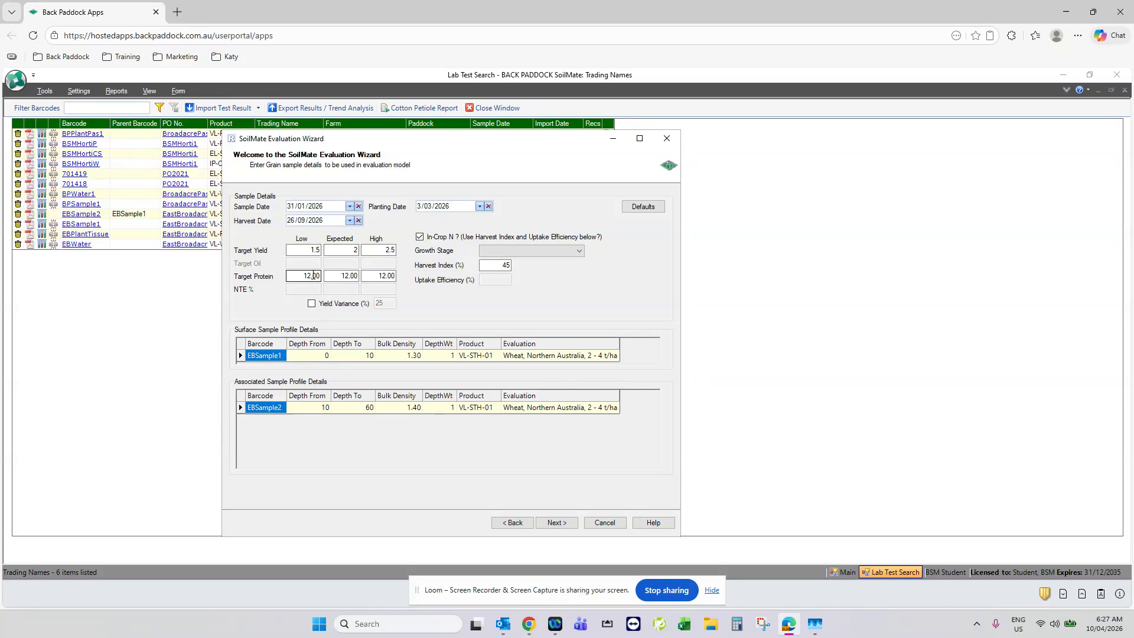
{"action": "double_click", "coordinate": [314, 249]}
{"action": "type", "text": "2"}
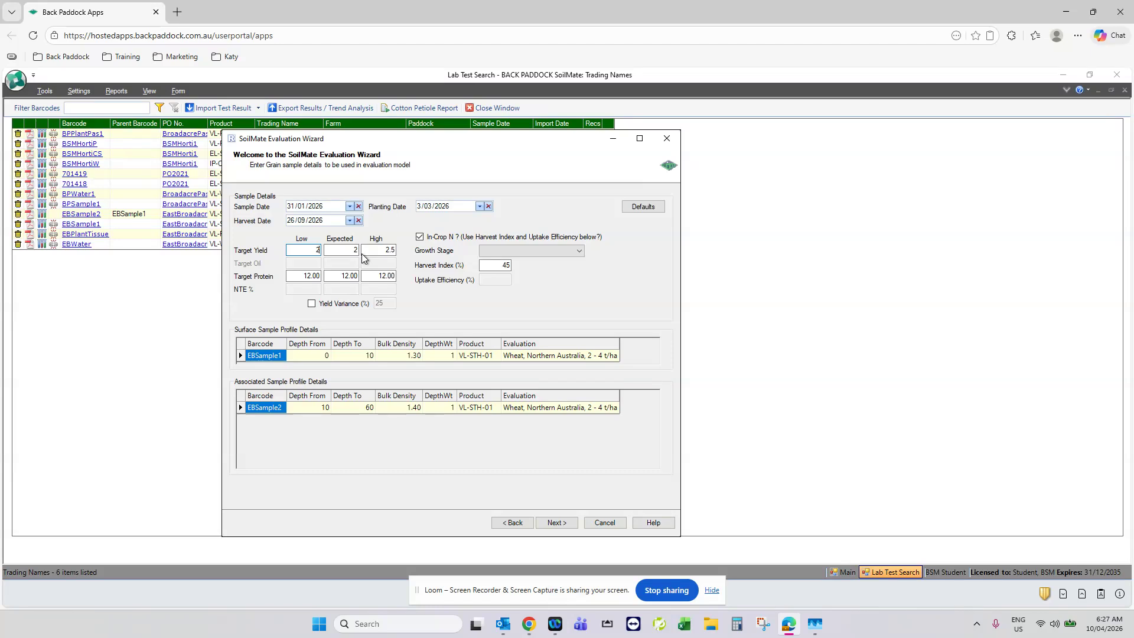
{"action": "double_click", "coordinate": [353, 250]}
{"action": "type", "text": "3"}
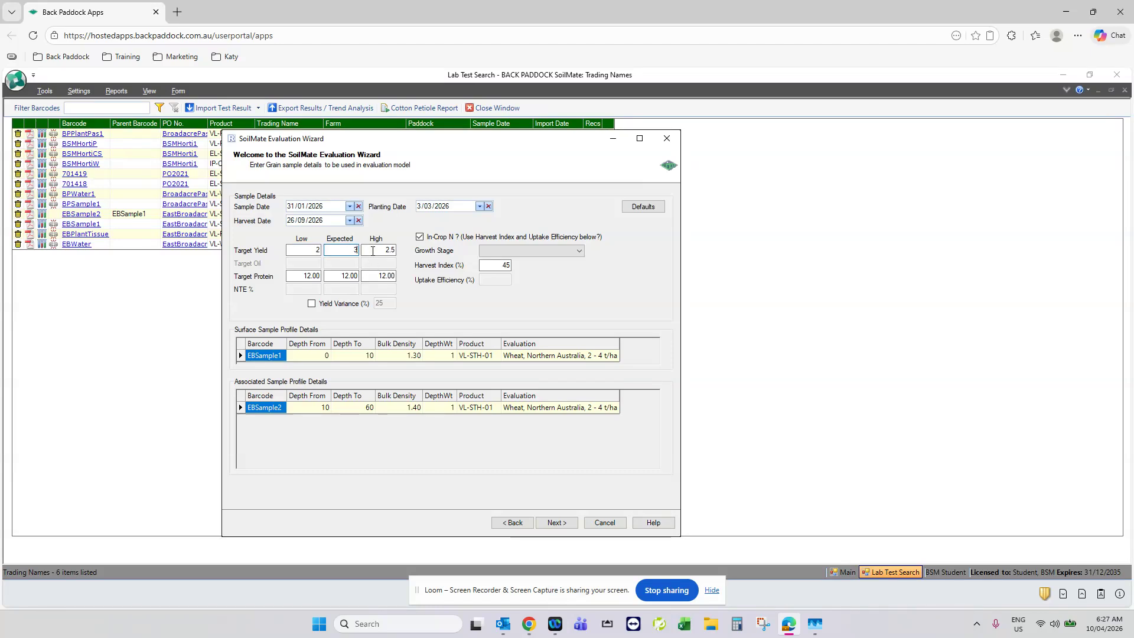
{"action": "double_click", "coordinate": [373, 250]}
{"action": "type", "text": "4"}
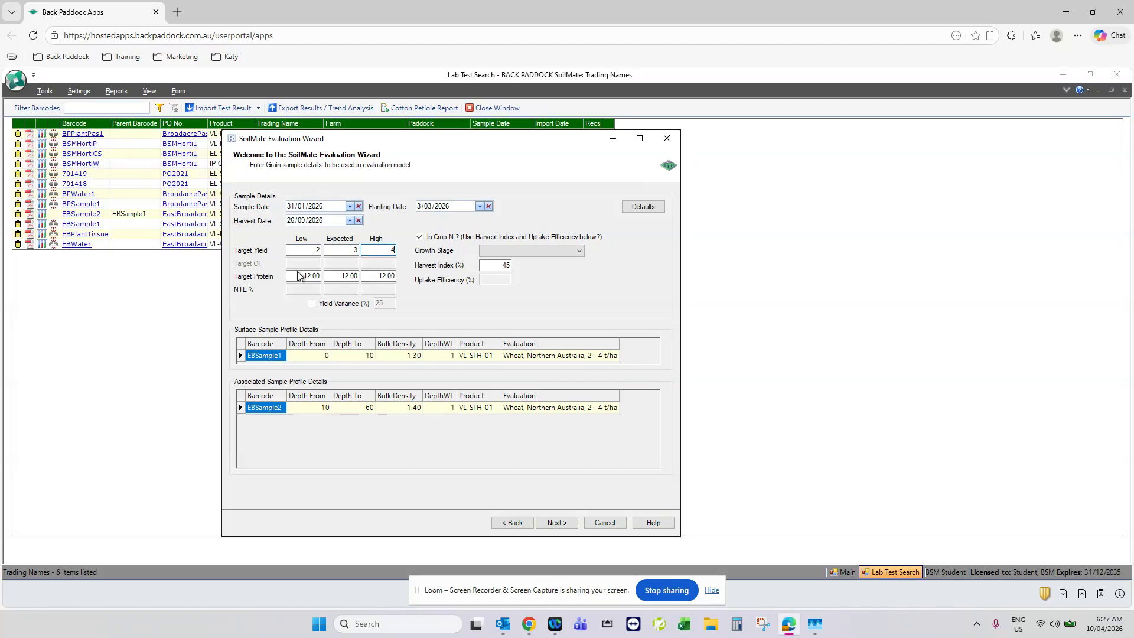
Step: Set the expected target yield to 5 with the 25% yield variance enabled, and switch the variance off again
{"action": "left_click", "coordinate": [312, 304]}
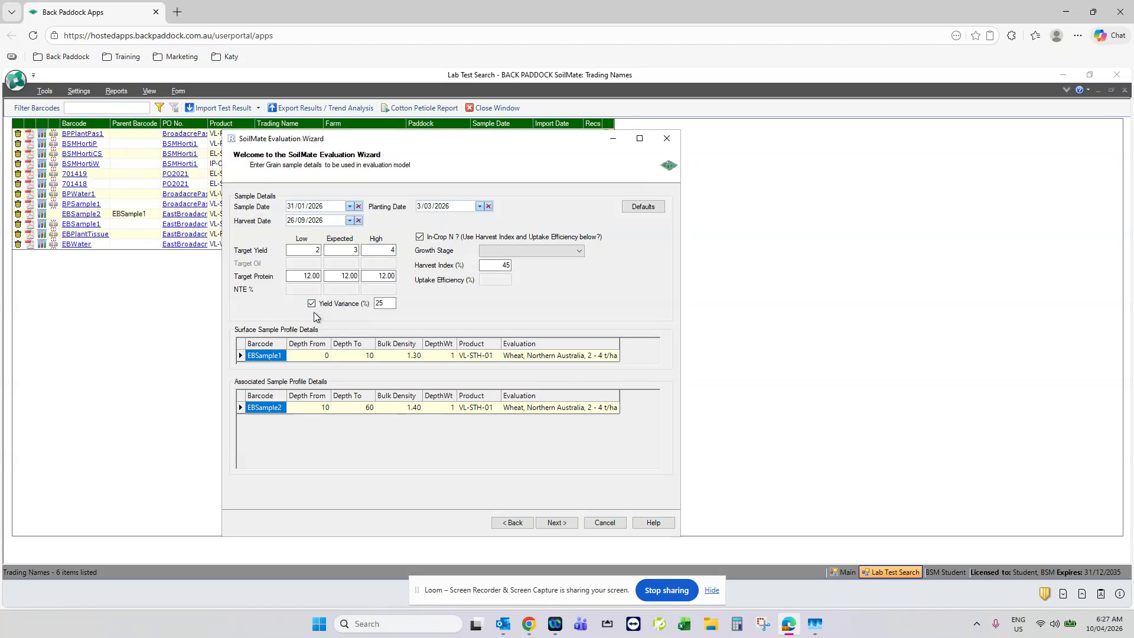
{"action": "left_click", "coordinate": [351, 250]}
{"action": "key", "text": "BackSpace"}
{"action": "type", "text": "5"}
{"action": "left_click", "coordinate": [341, 304]}
Step: Toggle the In-Crop N option off and on, and set the growth stage to Mainshoot - 7 tillers
{"action": "left_click", "coordinate": [420, 237]}
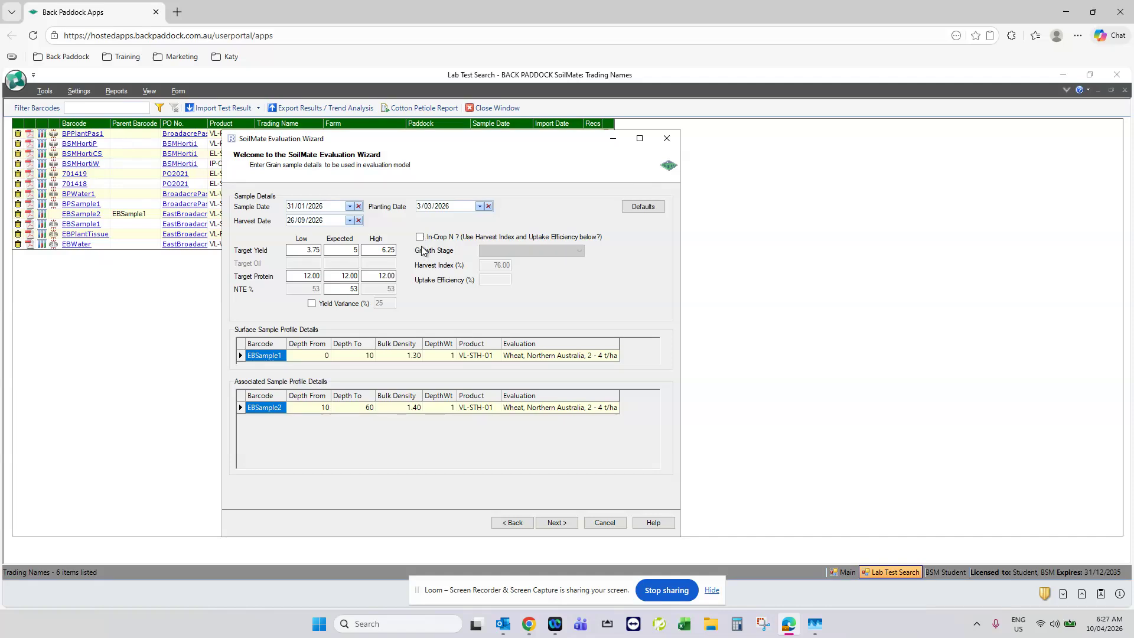
{"action": "left_click", "coordinate": [420, 237]}
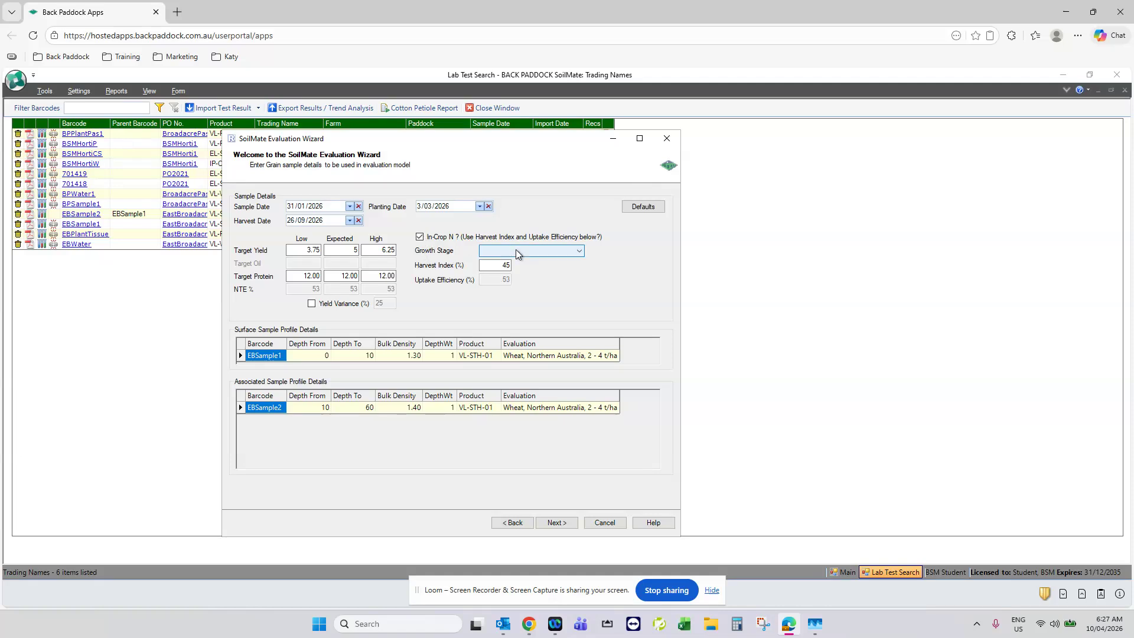
{"action": "left_click", "coordinate": [516, 250]}
{"action": "left_click", "coordinate": [519, 285]}
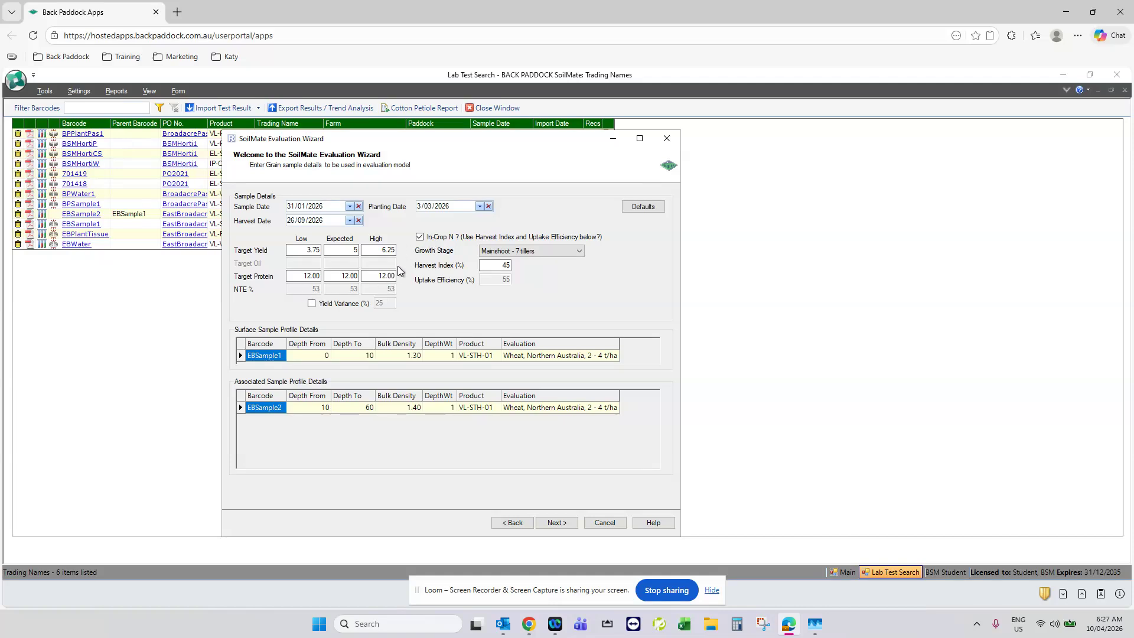
Step: Disable the In-Crop N option and set the expected NTE to 50%
{"action": "left_click", "coordinate": [419, 237]}
{"action": "left_click_drag", "start_coordinate": [344, 290], "coordinate": [370, 289]}
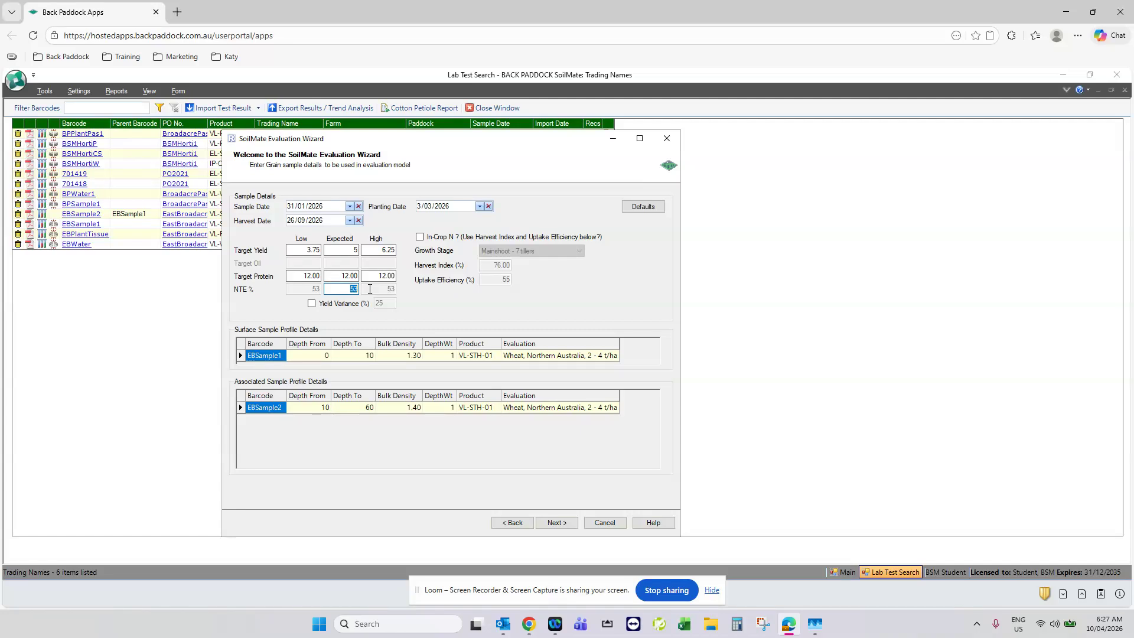
{"action": "type", "text": "50"}
Step: Examine the bulk density and the available evaluations for the surface sample EBSample1 and the associated sample EBSample2
{"action": "left_click", "coordinate": [411, 360]}
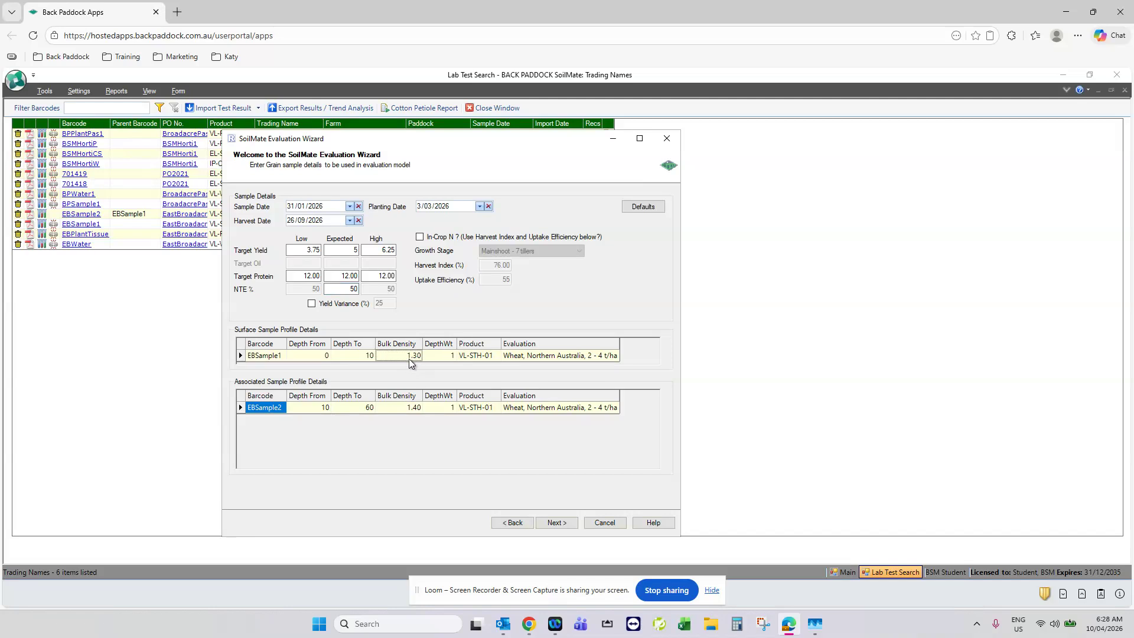
{"action": "left_click", "coordinate": [520, 356]}
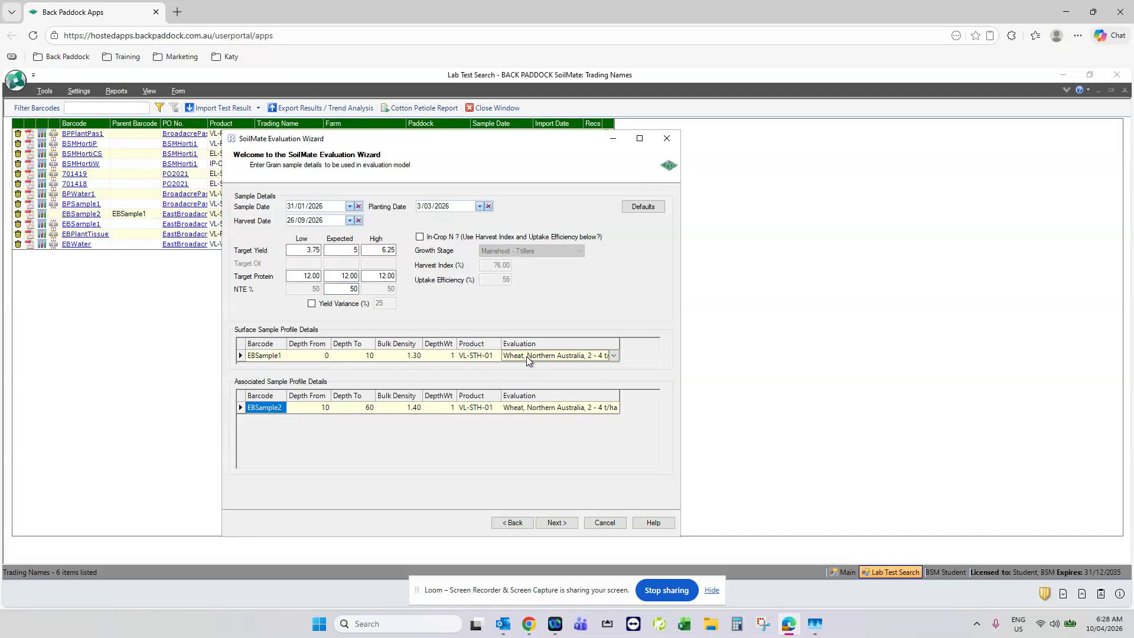
{"action": "left_click", "coordinate": [614, 359]}
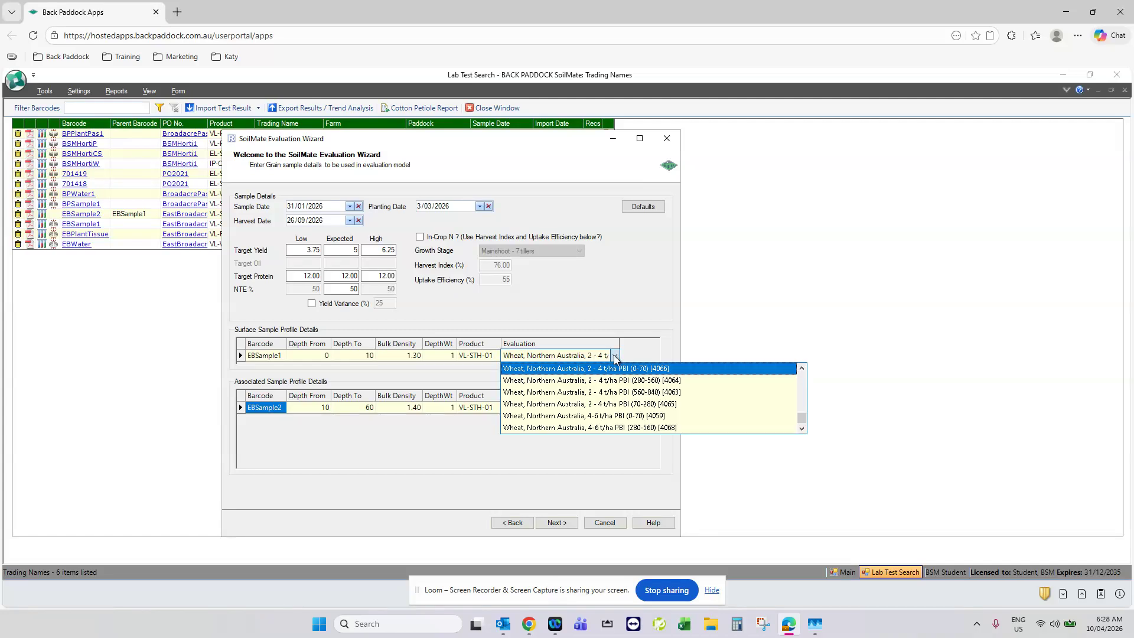
{"action": "left_click", "coordinate": [614, 363]}
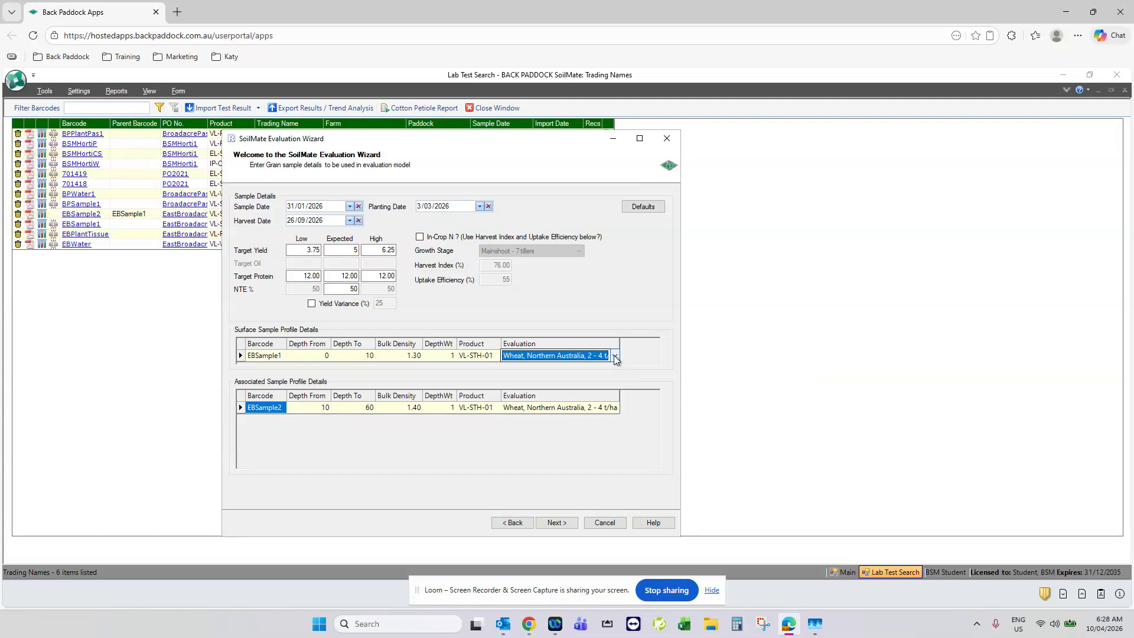
{"action": "left_click", "coordinate": [402, 407]}
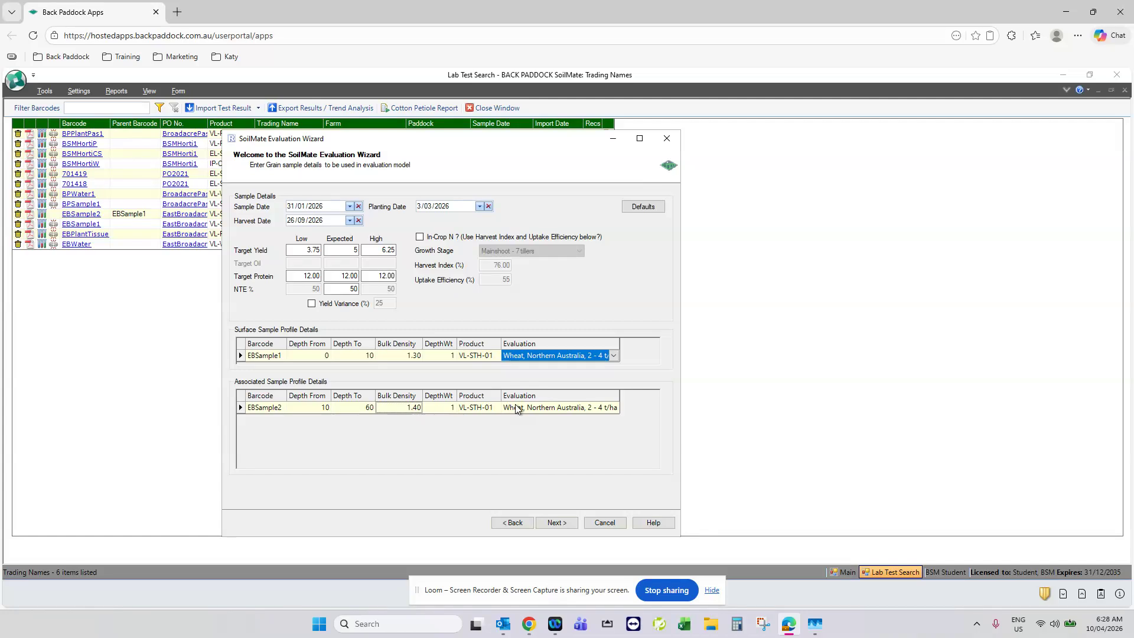
{"action": "left_click", "coordinate": [615, 407]}
{"action": "left_click", "coordinate": [615, 409]}
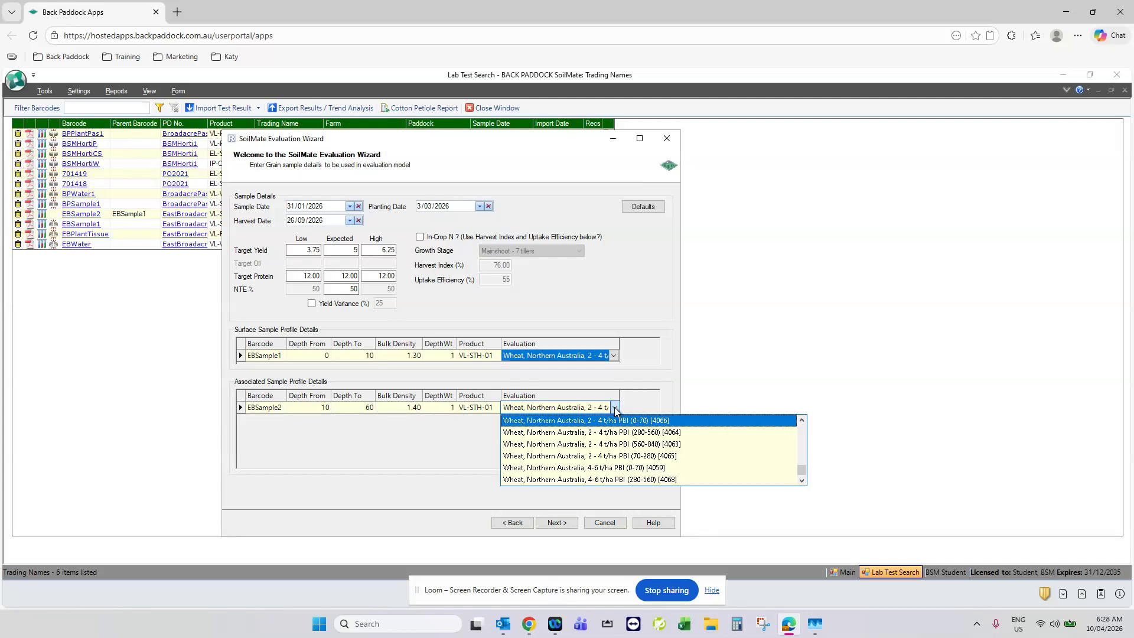
{"action": "left_click", "coordinate": [615, 408]}
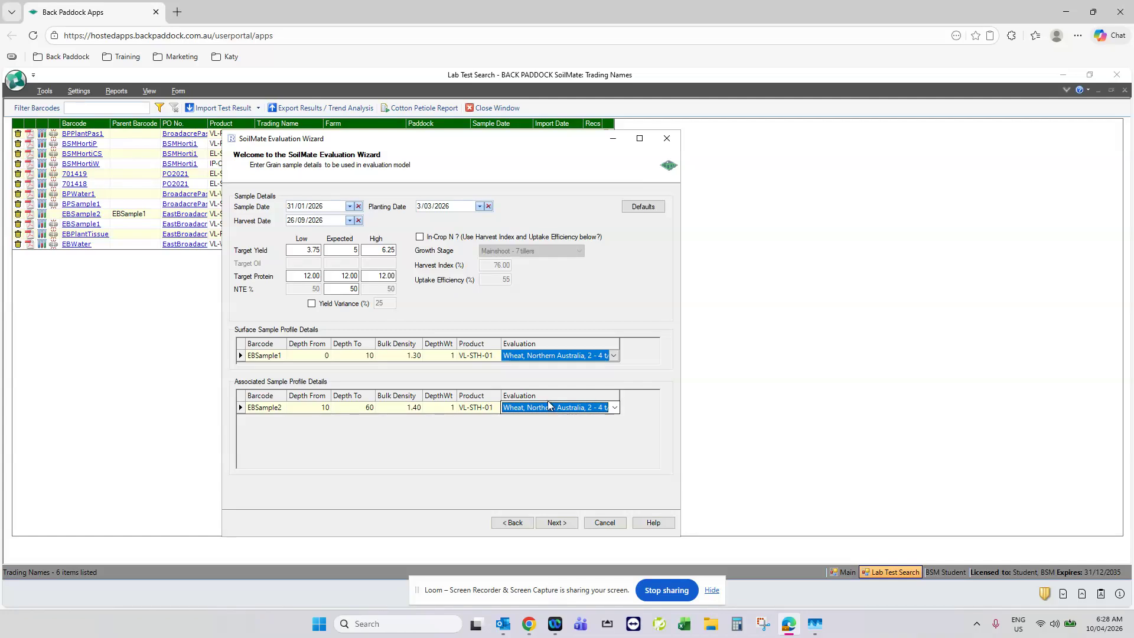
Step: Set the depth weighting of associated sample EBSample2 to 0.8 and continue to the paddock history
{"action": "left_click", "coordinate": [439, 407]}
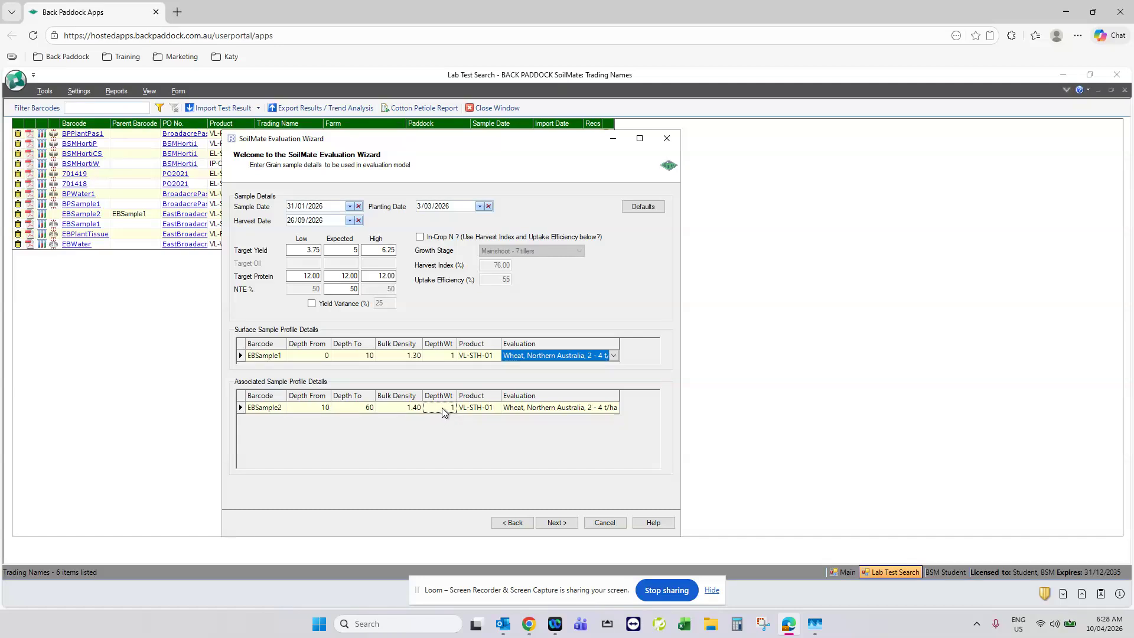
{"action": "type", "text": "0.8"}
{"action": "left_click", "coordinate": [555, 525]}
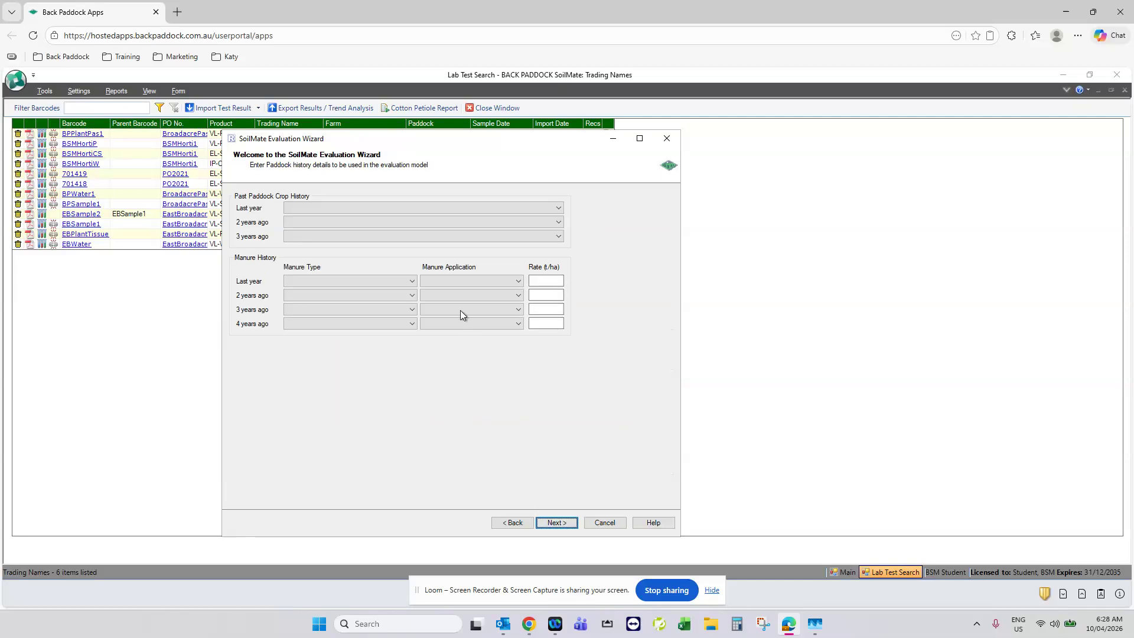
Step: Set last year's crop to Grain legume - chickpea/field pea moderate HI and complete the evaluation wizard
{"action": "left_click", "coordinate": [319, 207]}
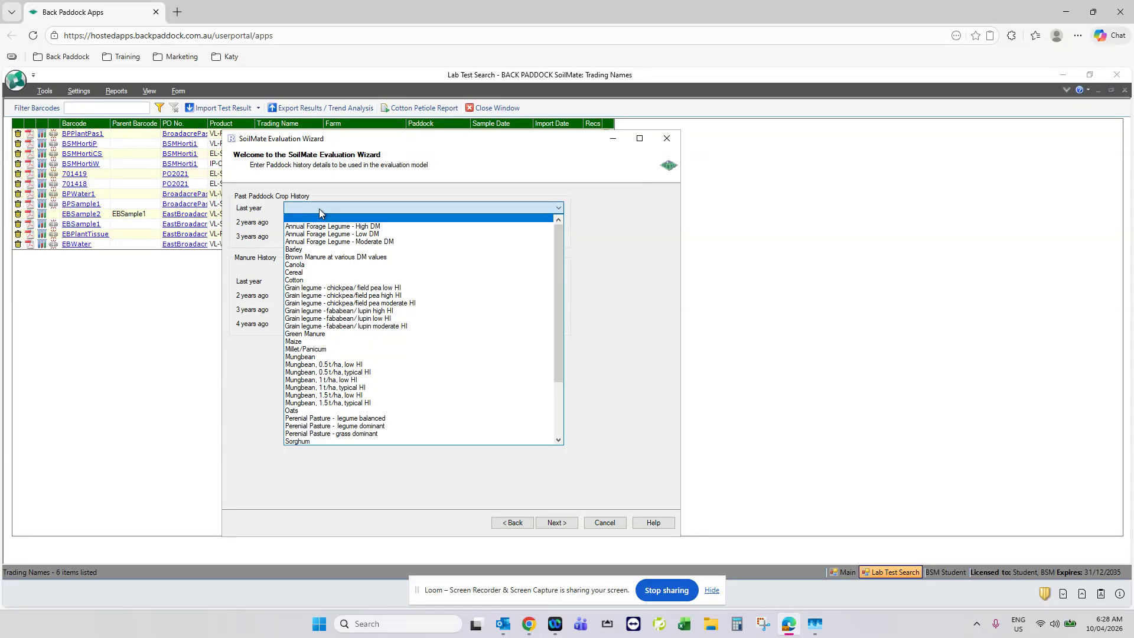
{"action": "left_click", "coordinate": [334, 305]}
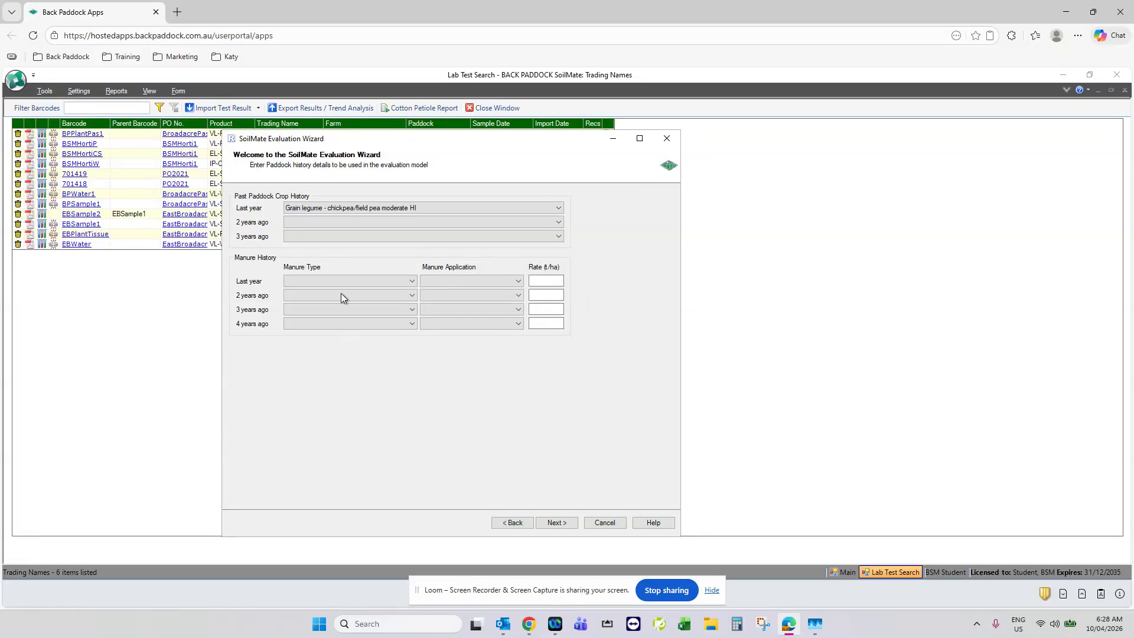
{"action": "left_click", "coordinate": [560, 523]}
{"action": "left_click", "coordinate": [566, 523]}
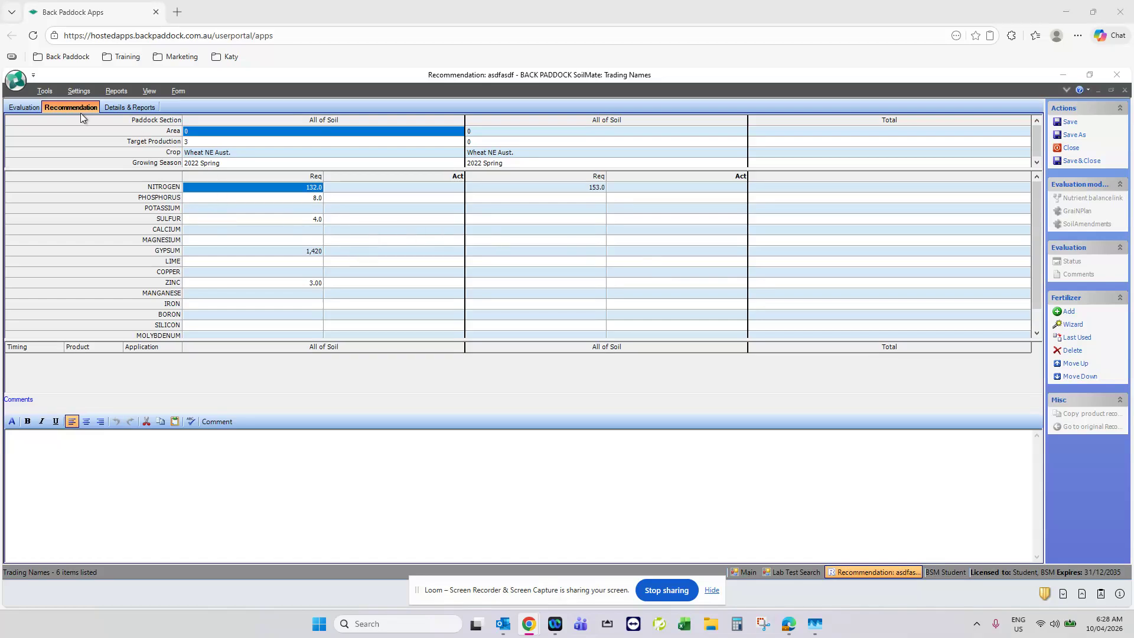
Step: Open the GraiNPlan model from the recommendation's evaluation and preview its report
{"action": "left_click", "coordinate": [22, 107]}
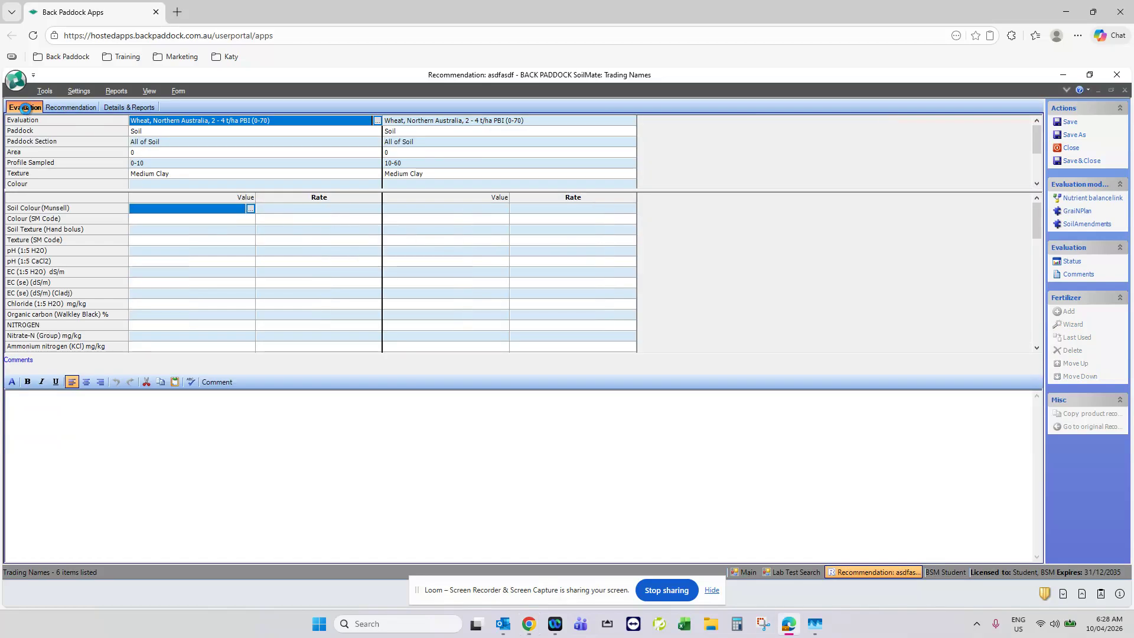
{"action": "left_click", "coordinate": [1086, 211]}
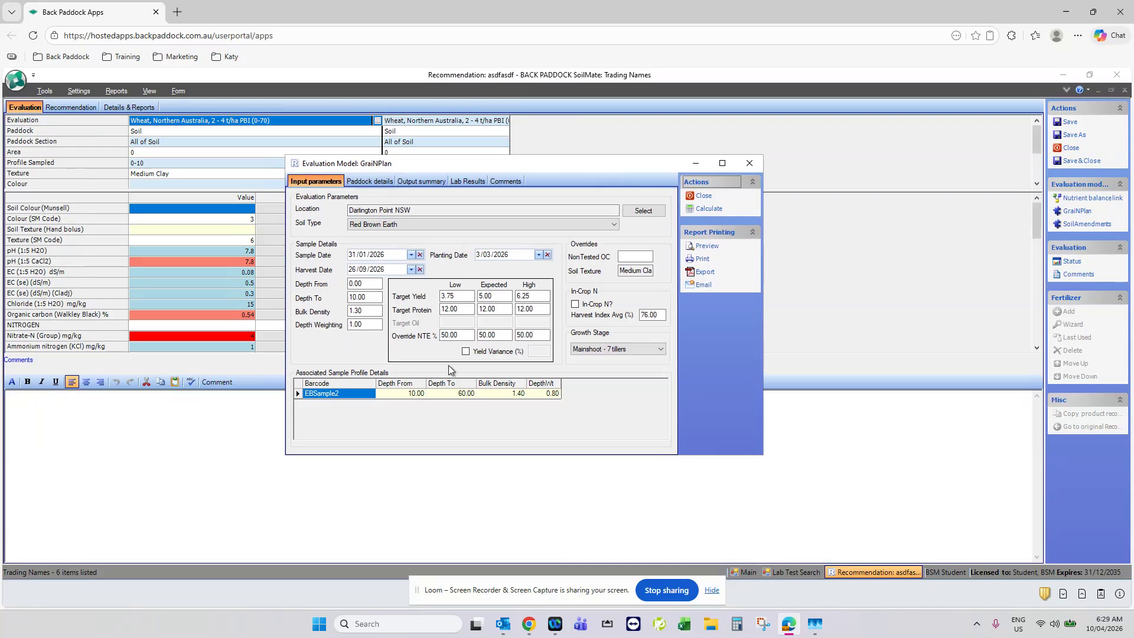
{"action": "left_click", "coordinate": [636, 257]}
{"action": "left_click", "coordinate": [709, 248]}
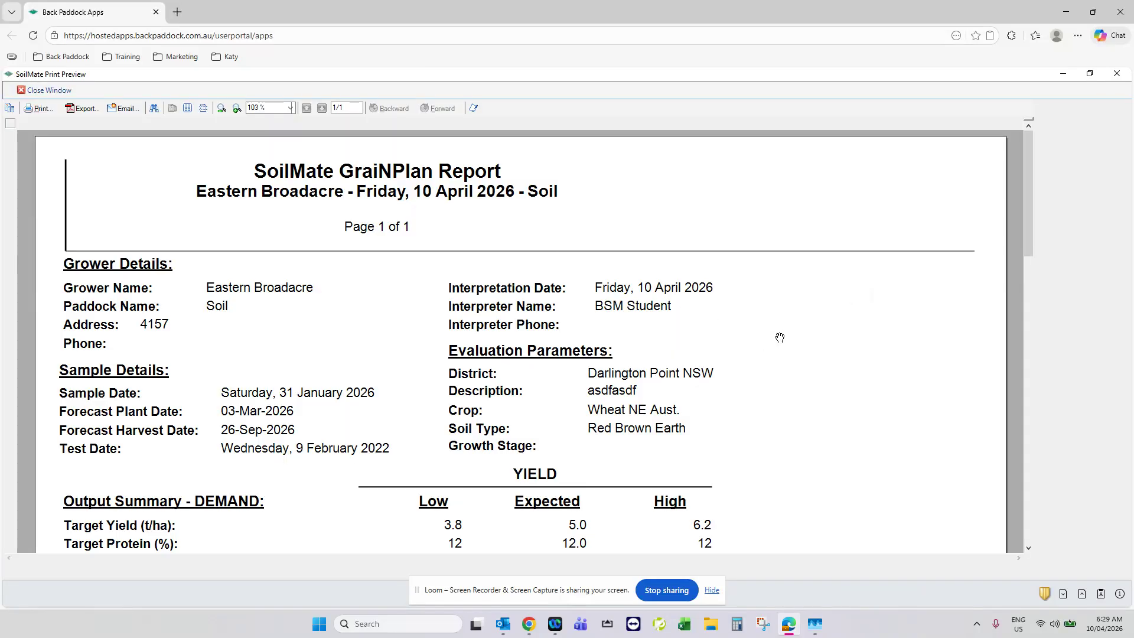
Step: Examine the GraiNPlan report's demand and supply summaries, sample profile details and recommended nitrogen rates
{"action": "scroll", "coordinate": [779, 336], "scroll_direction": "down", "scroll_amount": 2}
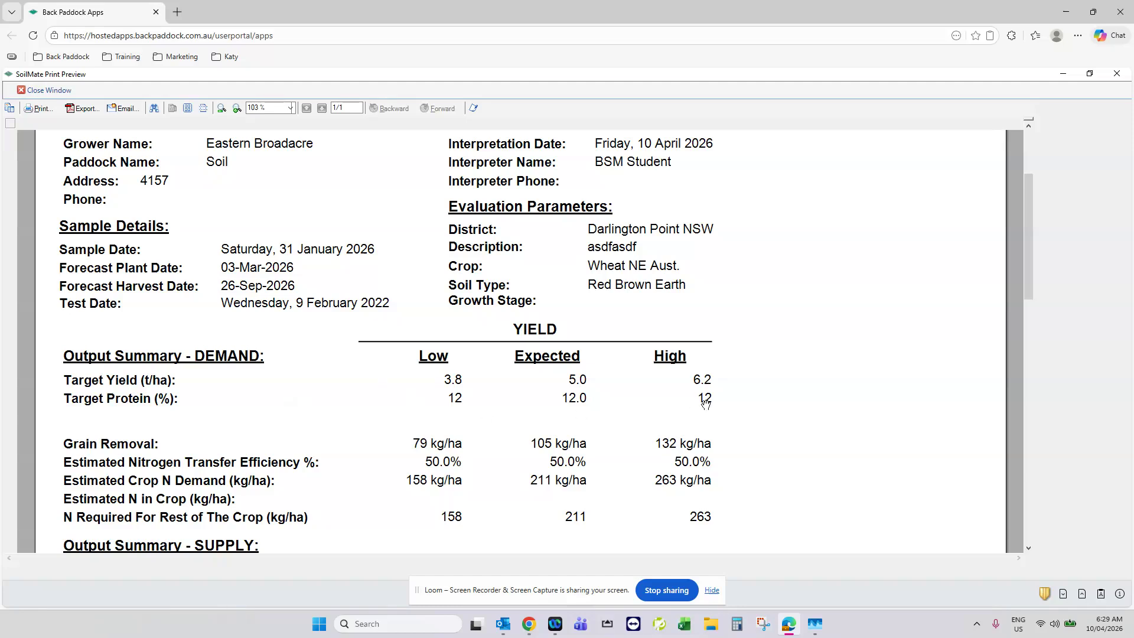
{"action": "scroll", "coordinate": [750, 399], "scroll_direction": "down", "scroll_amount": 1}
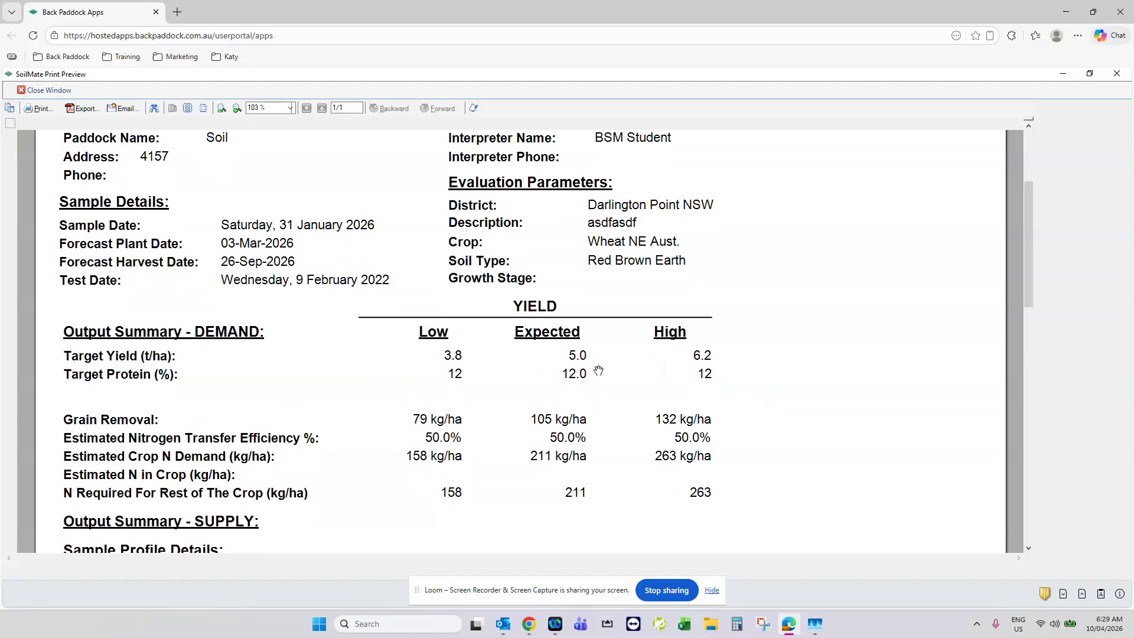
{"action": "scroll", "coordinate": [766, 383], "scroll_direction": "down", "scroll_amount": 2}
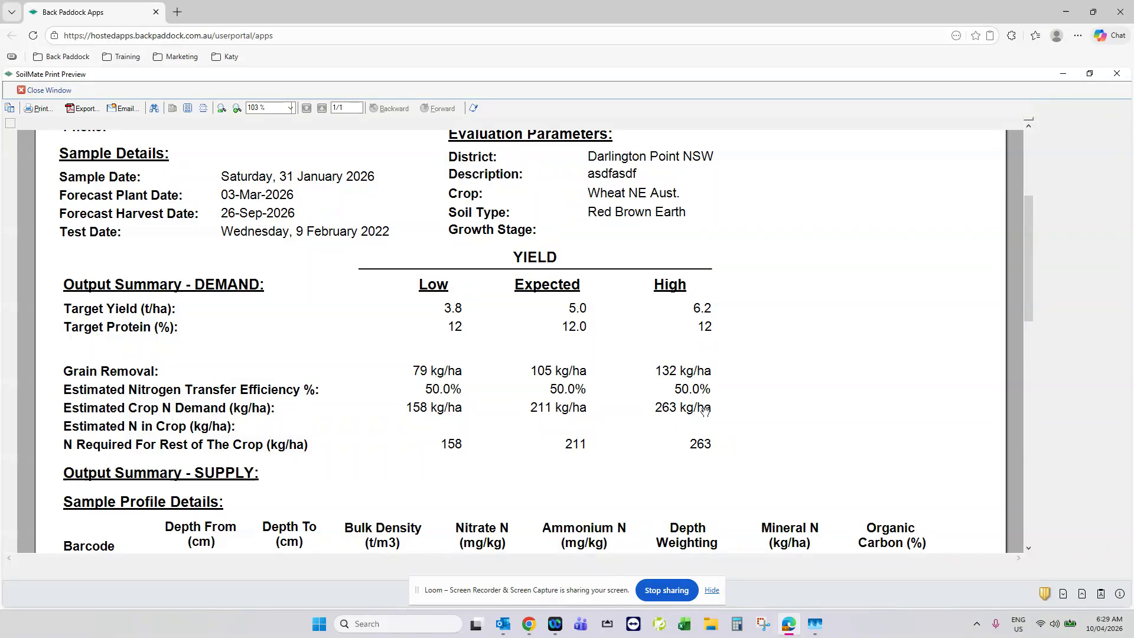
{"action": "scroll", "coordinate": [704, 410], "scroll_direction": "down", "scroll_amount": 5}
{"action": "scroll", "coordinate": [727, 408], "scroll_direction": "down", "scroll_amount": 3}
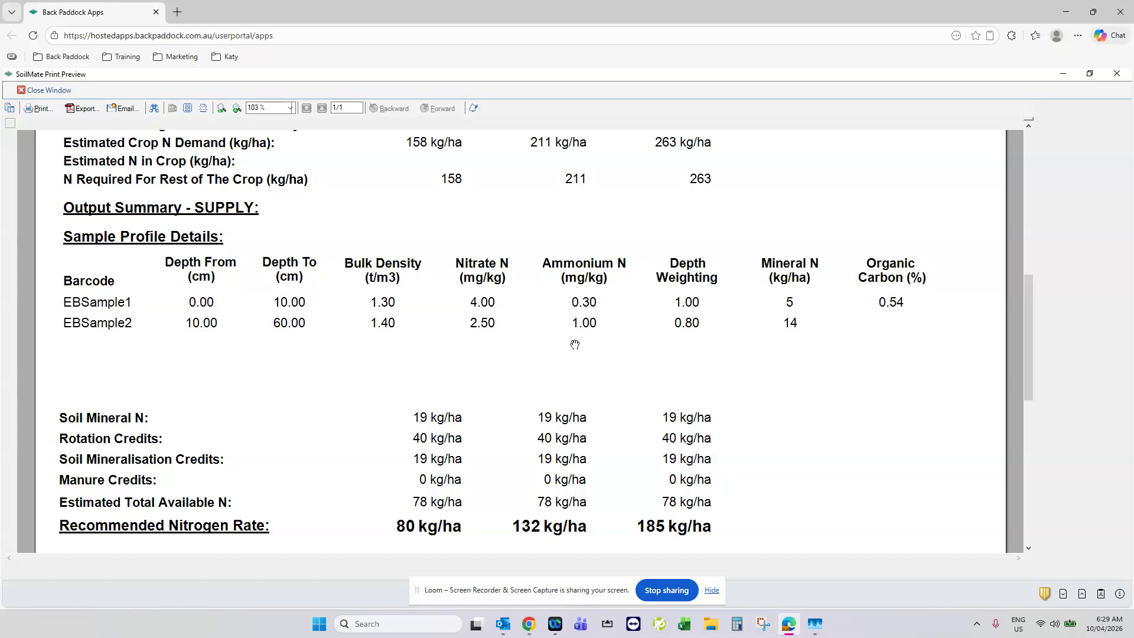
{"action": "scroll", "coordinate": [582, 347], "scroll_direction": "down", "scroll_amount": 1}
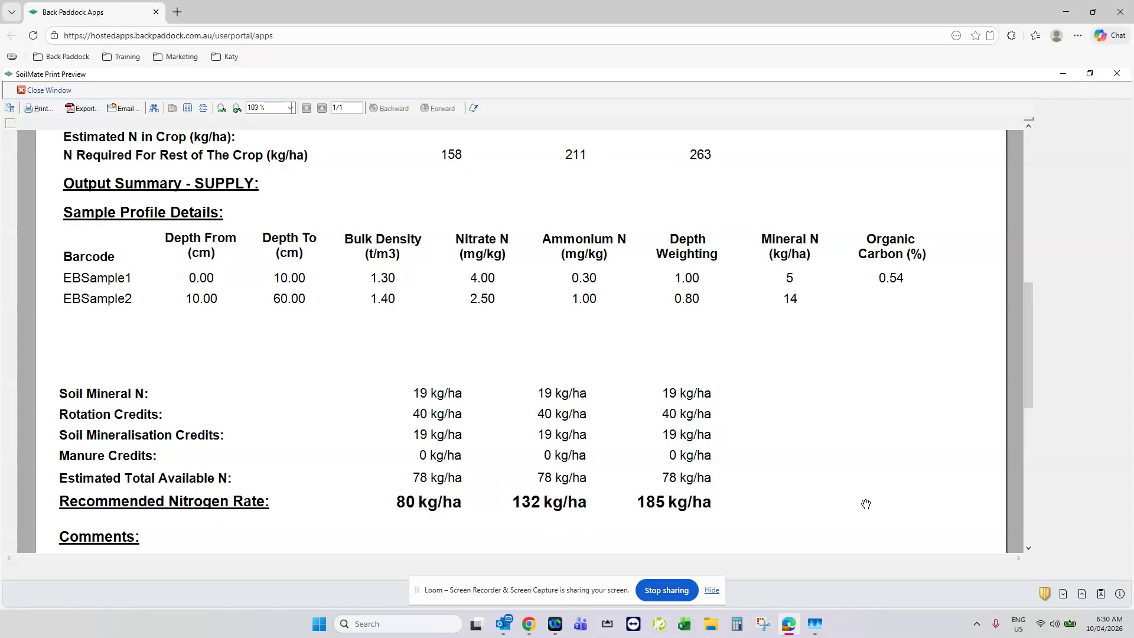
{"action": "scroll", "coordinate": [520, 479], "scroll_direction": "down", "scroll_amount": 1}
{"action": "scroll", "coordinate": [378, 394], "scroll_direction": "up", "scroll_amount": 2}
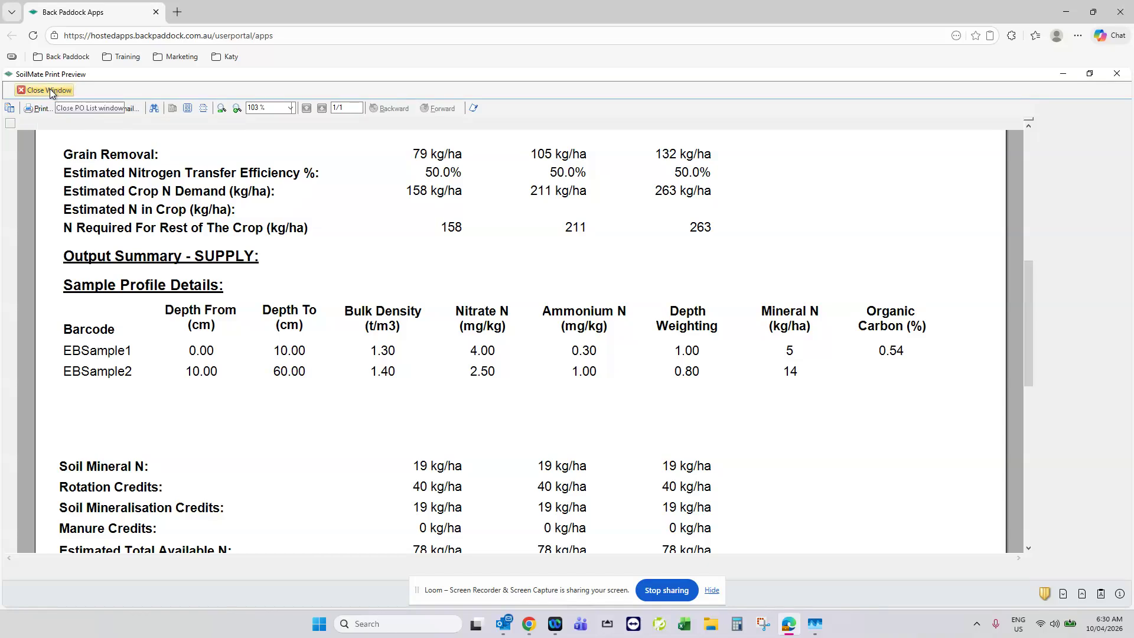
Step: Close the report preview and the GraiNPlan model, and open the recommendation's Details & Reports
{"action": "left_click", "coordinate": [49, 92]}
{"action": "left_click", "coordinate": [561, 369]}
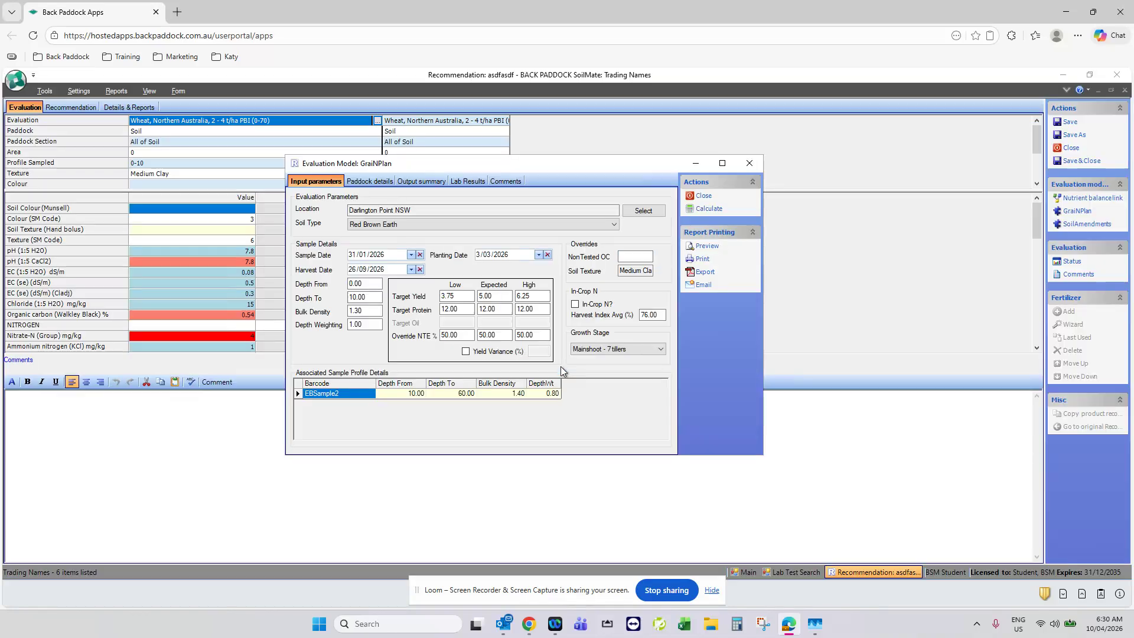
{"action": "left_click", "coordinate": [697, 198]}
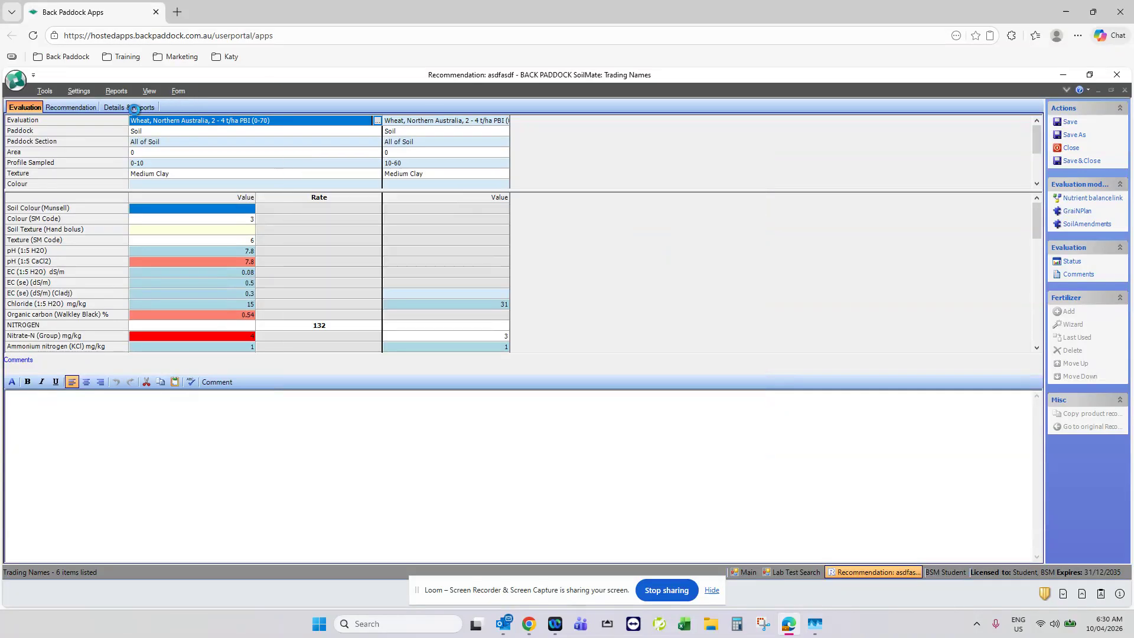
{"action": "left_click", "coordinate": [136, 108]}
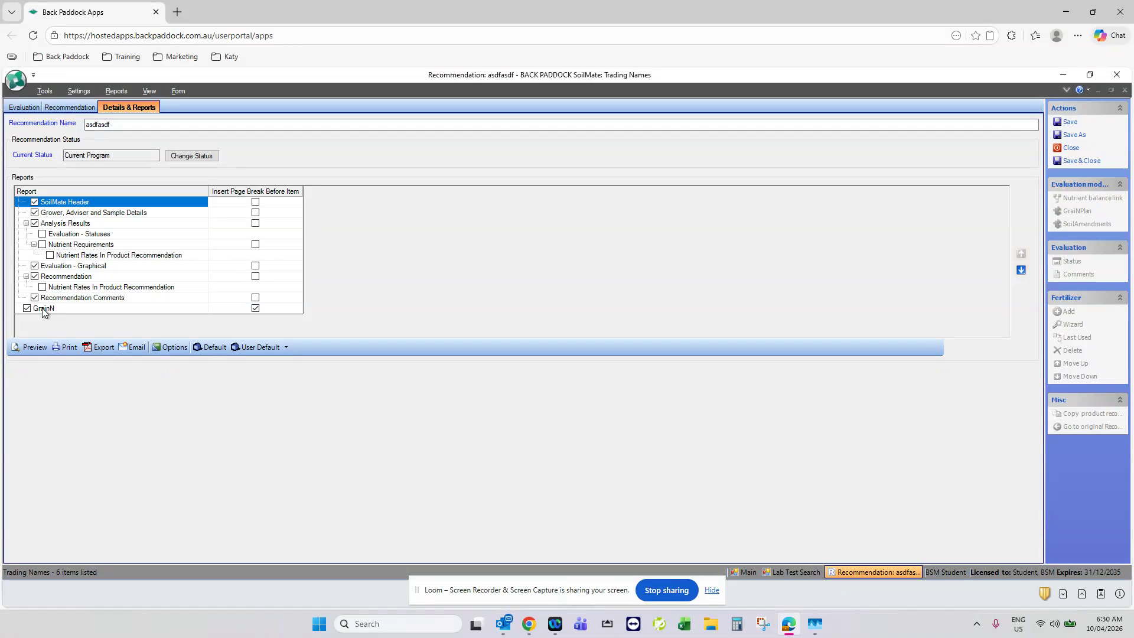